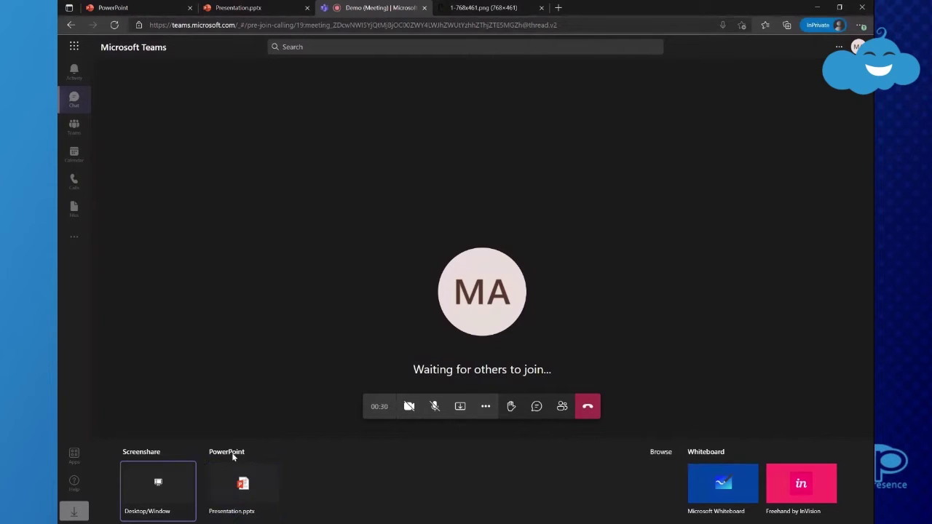
Present Presentation.pptx in the meeting and jump between its slides, ending on the Final slide
left_click(265, 475)
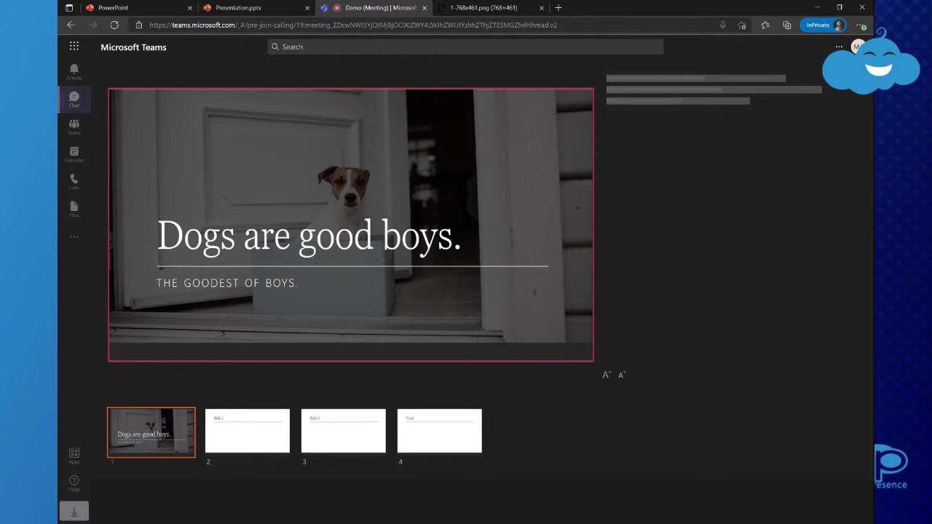
left_click(441, 422)
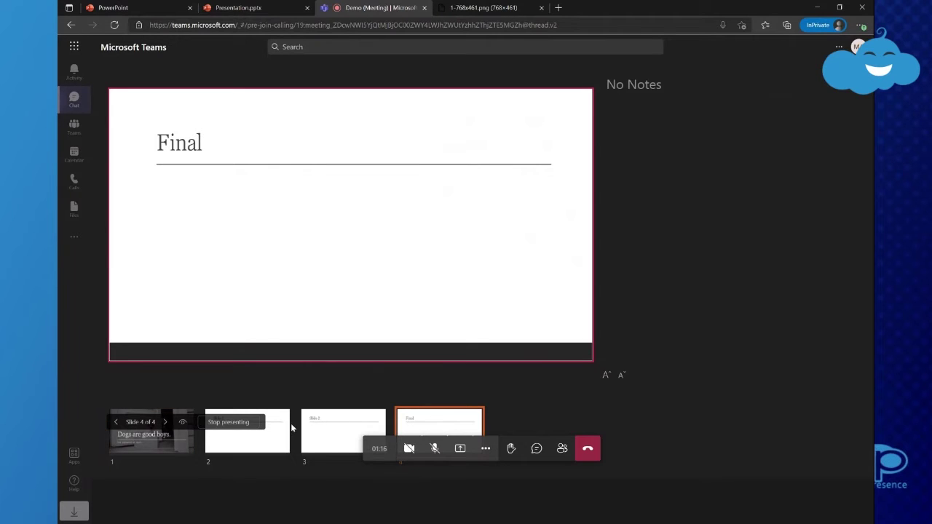
left_click(331, 427)
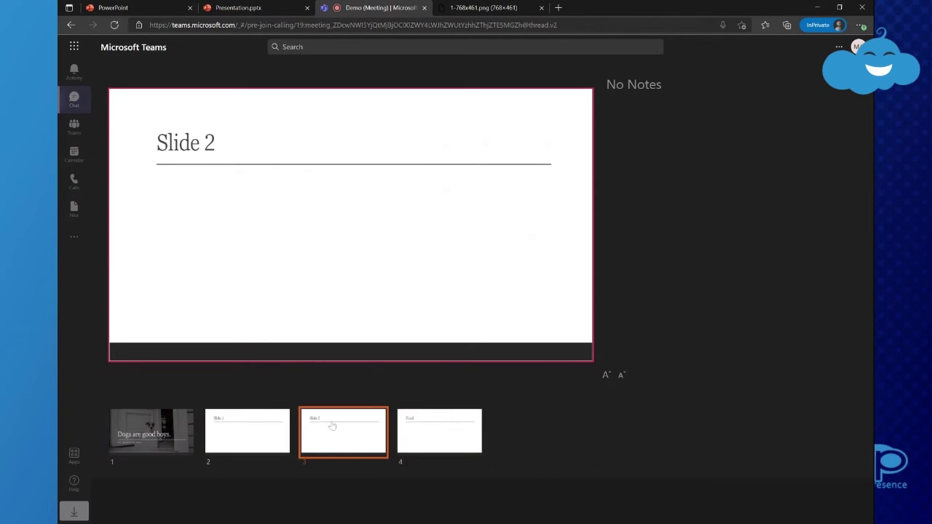
left_click(214, 425)
left_click(409, 432)
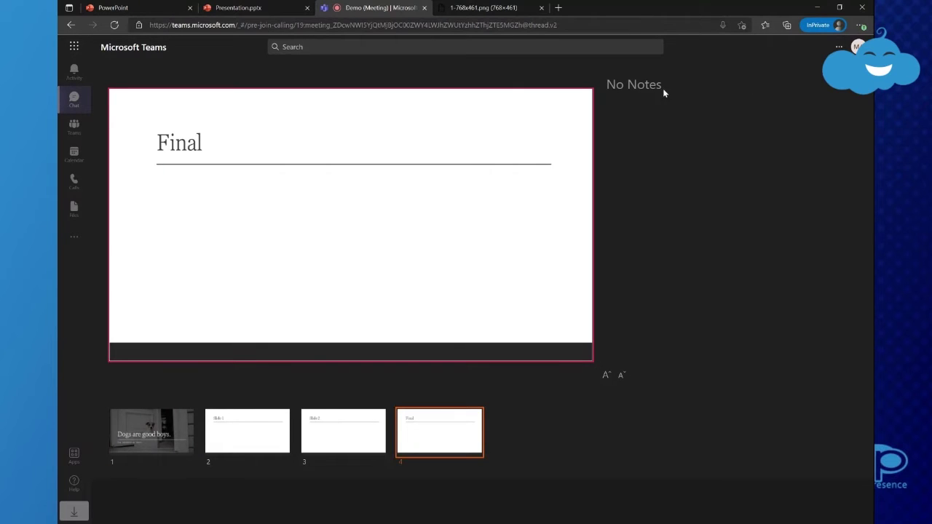
Check the speaker notes area of the Final slide and return the presentation to the title slide
double_click(645, 84)
left_click(674, 209)
left_click(170, 446)
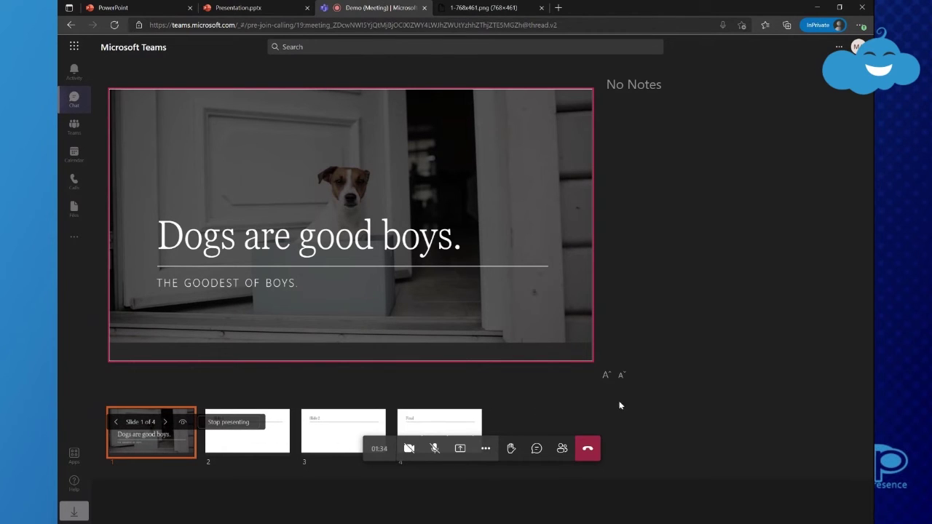
Turn on the camera in the meeting and look through the additional meeting actions
left_click(408, 447)
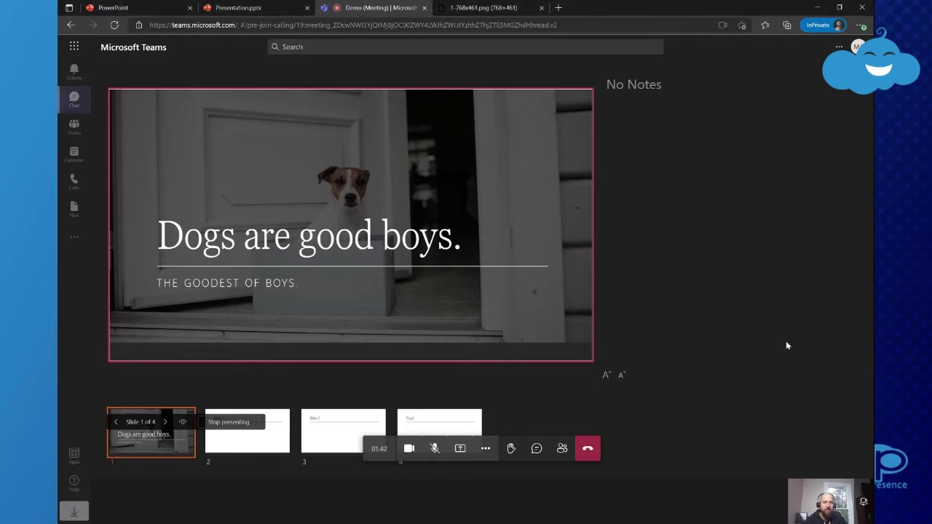
left_click(485, 450)
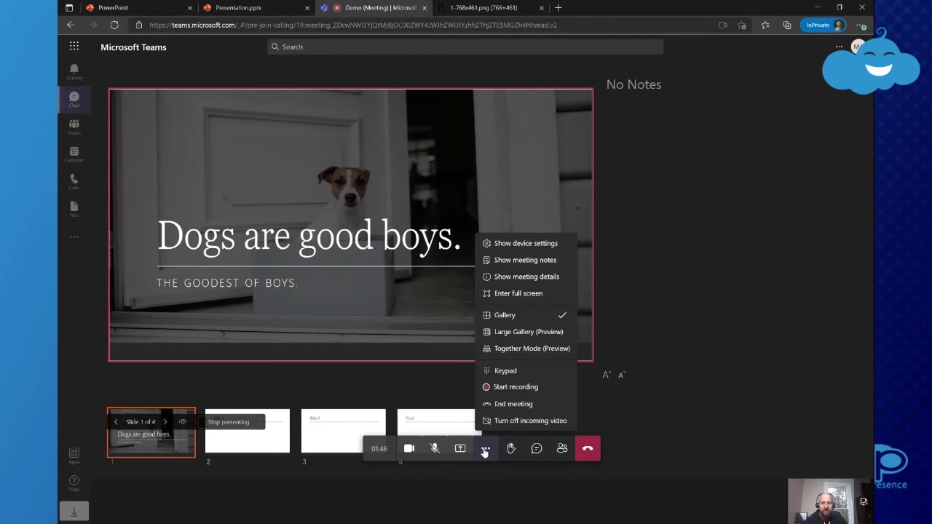
left_click(485, 449)
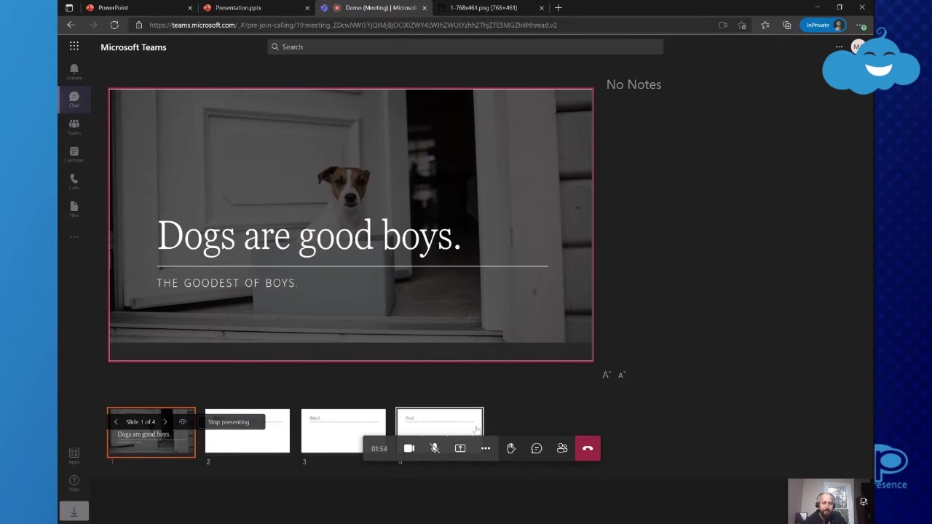
Share Presentation.pptx in the meeting again from the available content to share
left_click(460, 448)
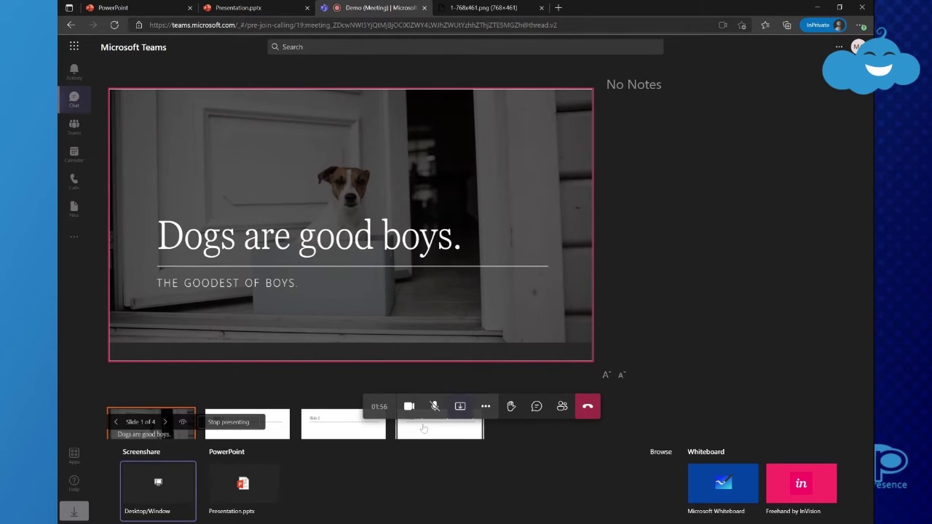
left_click(459, 407)
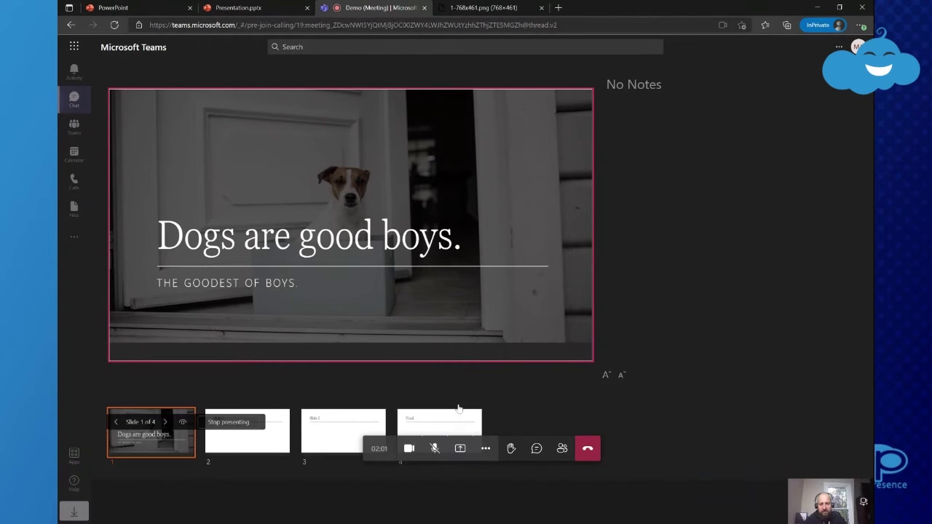
left_click(460, 451)
left_click(246, 486)
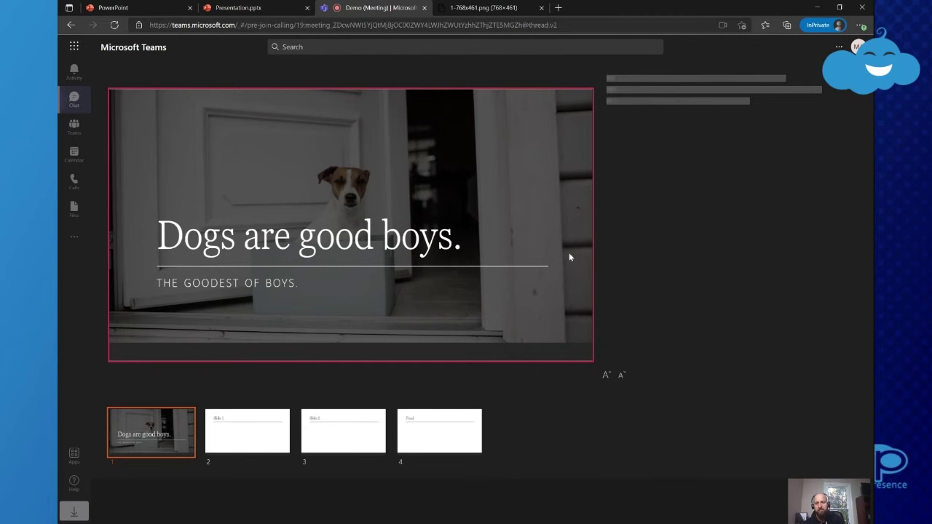
Examine the content sharing options, the additional meeting actions and the participant list while presenting
mouse_move(442, 483)
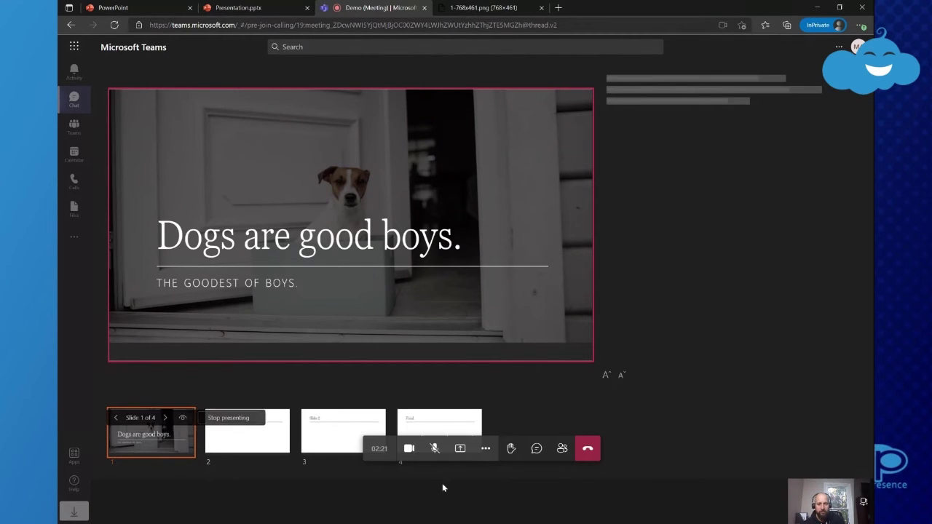
left_click(460, 448)
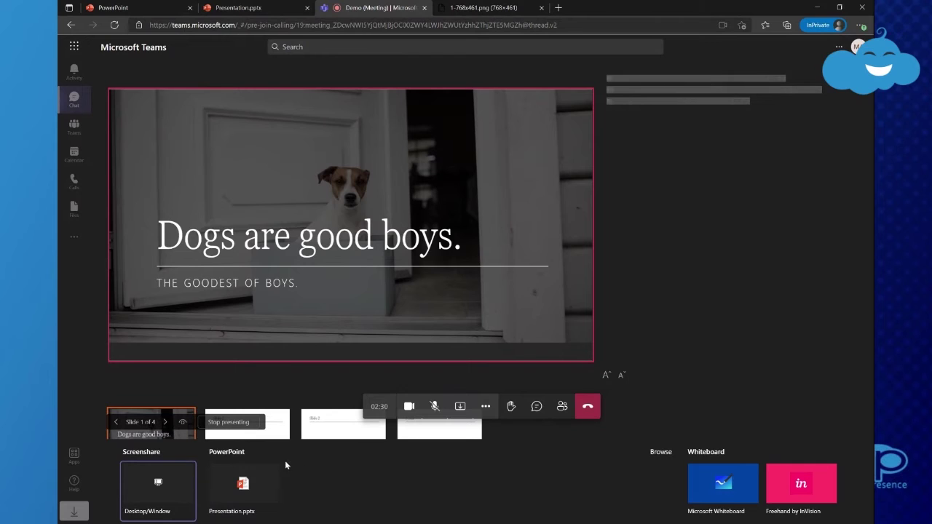
left_click(485, 408)
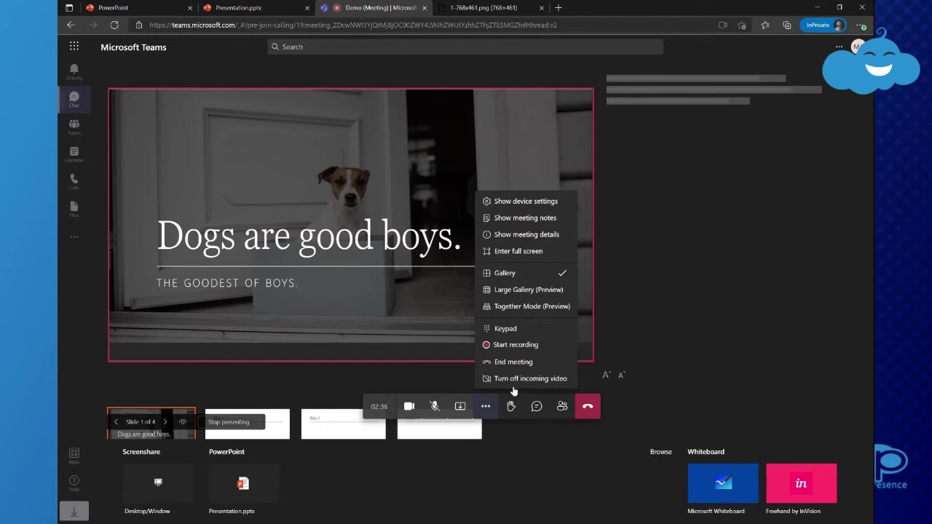
left_click(562, 406)
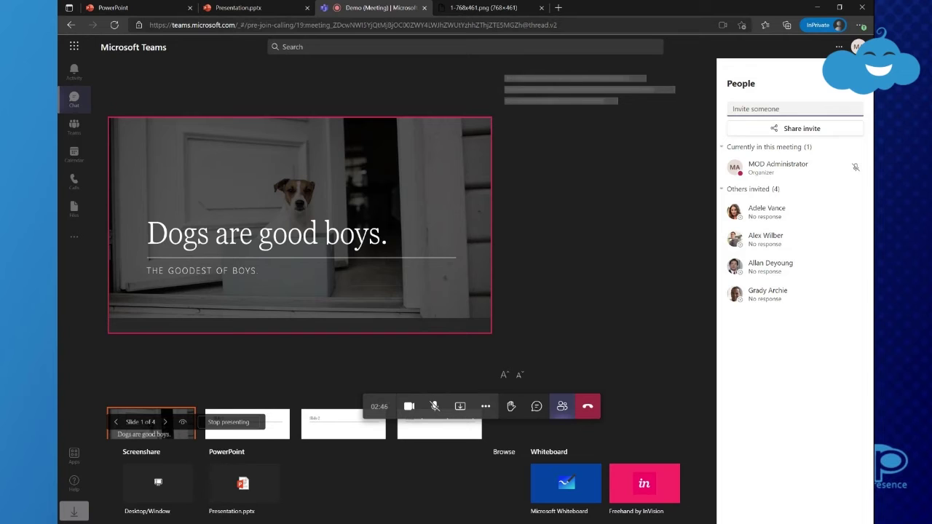
left_click(562, 406)
left_click(486, 406)
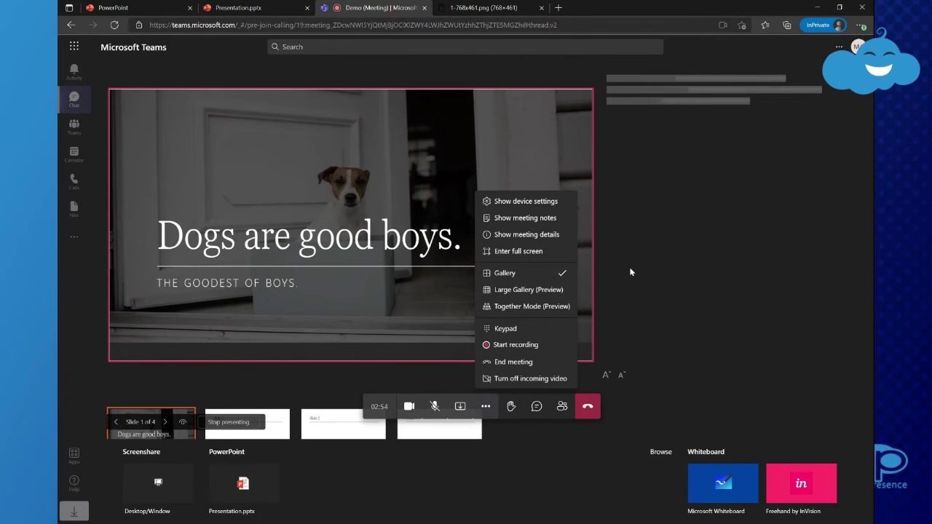
left_click(487, 409)
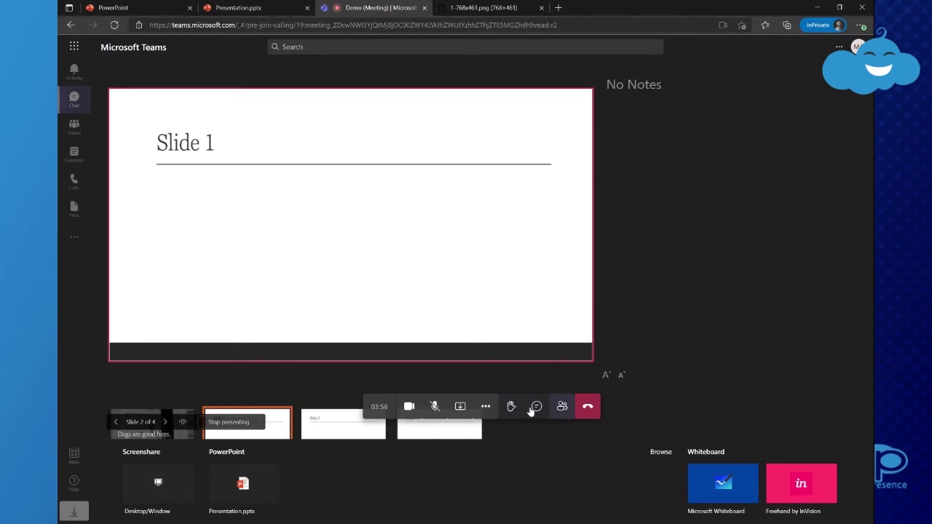
View the meeting's participant list and the meeting chat, closing each one after viewing it
left_click(561, 405)
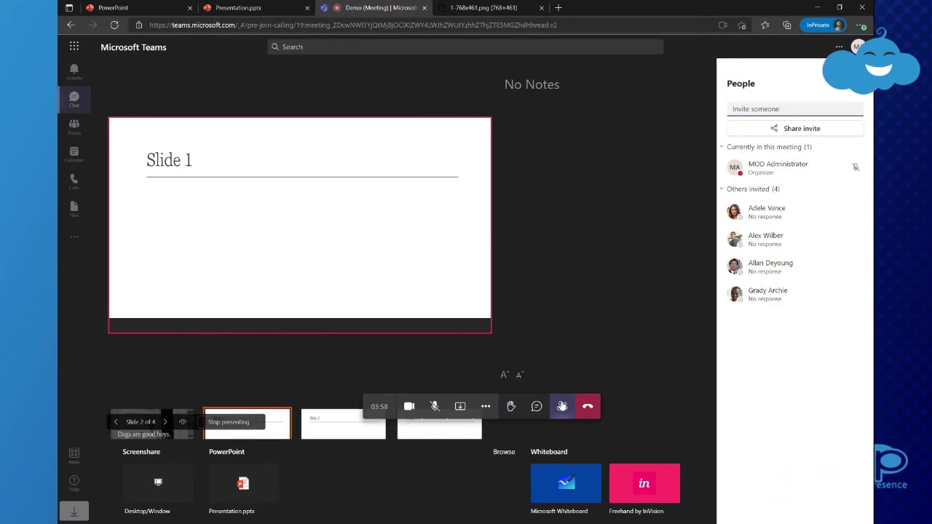
left_click(562, 406)
left_click(535, 409)
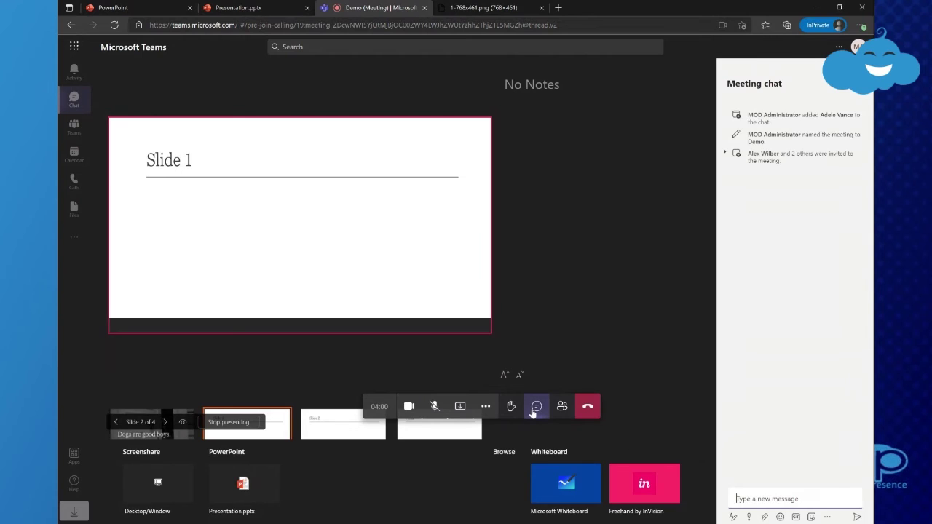
left_click(535, 408)
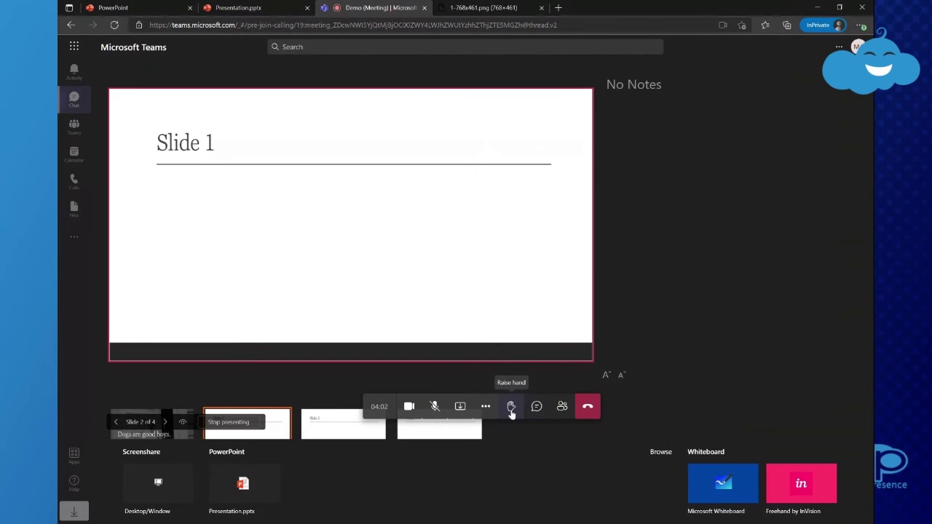
Raise and lower the hand in the meeting, and stop presenting the PowerPoint file
left_click(511, 410)
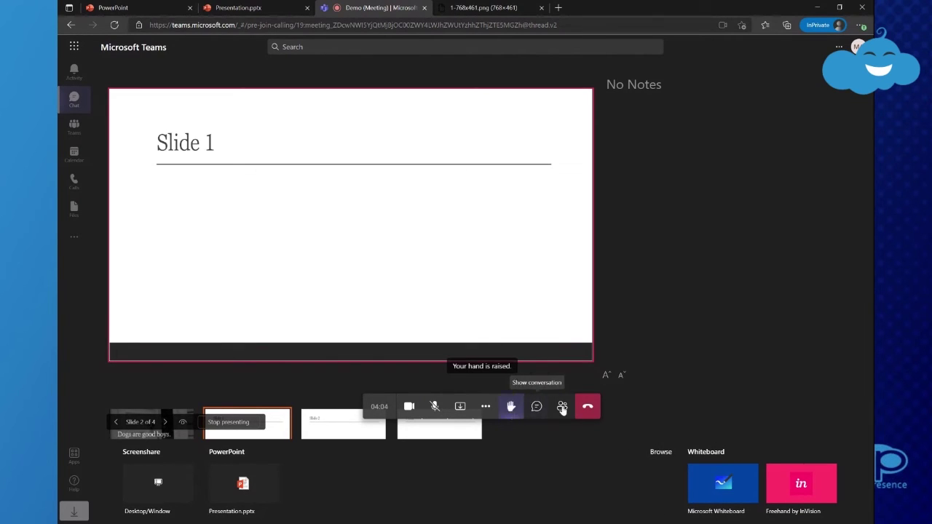
left_click(511, 408)
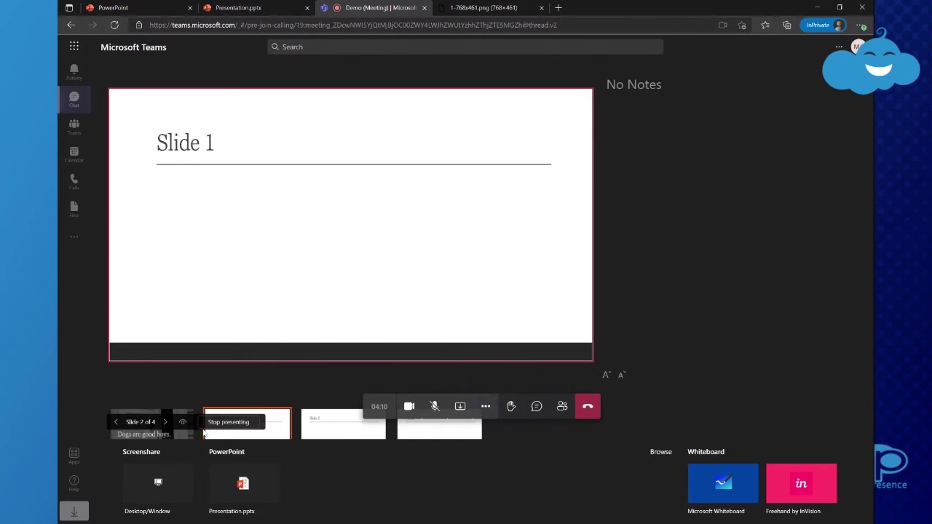
left_click(216, 422)
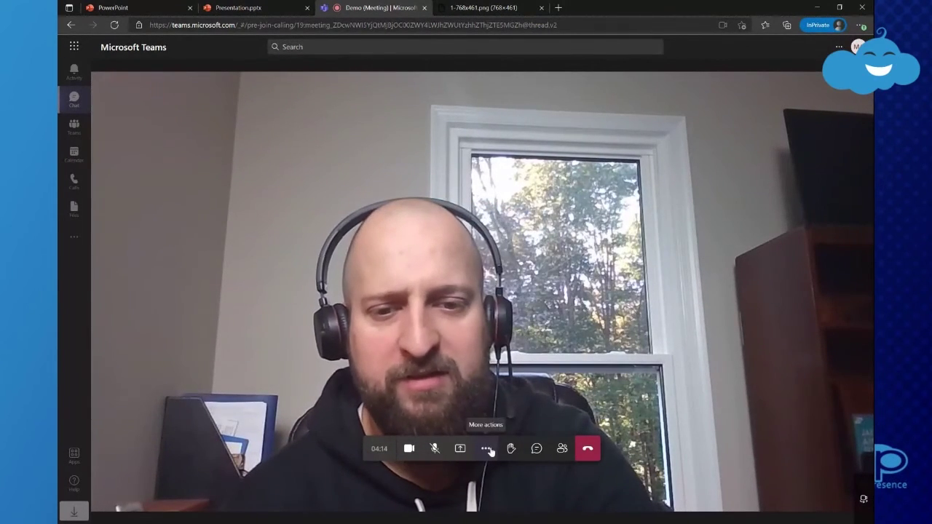
Review the additional meeting actions, the participants and the content sharing options with only the camera video on
left_click(486, 448)
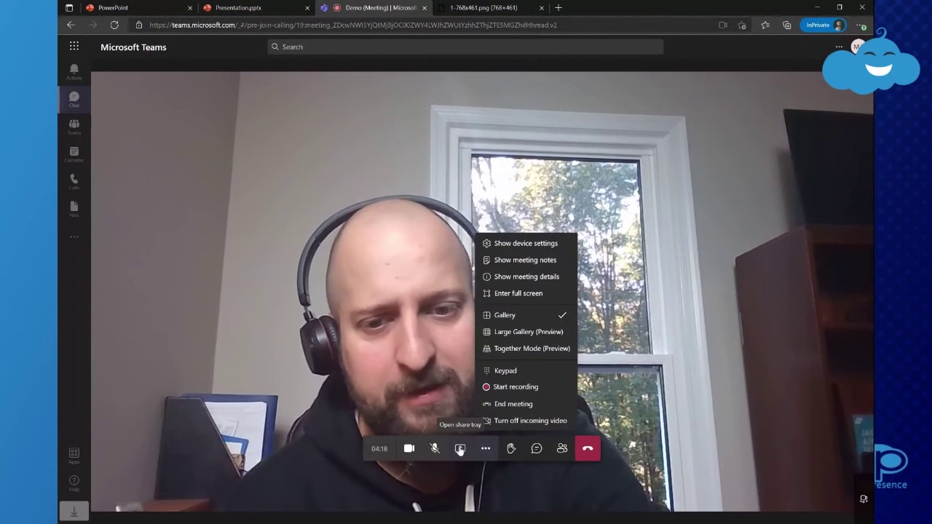
left_click(561, 449)
left_click(561, 448)
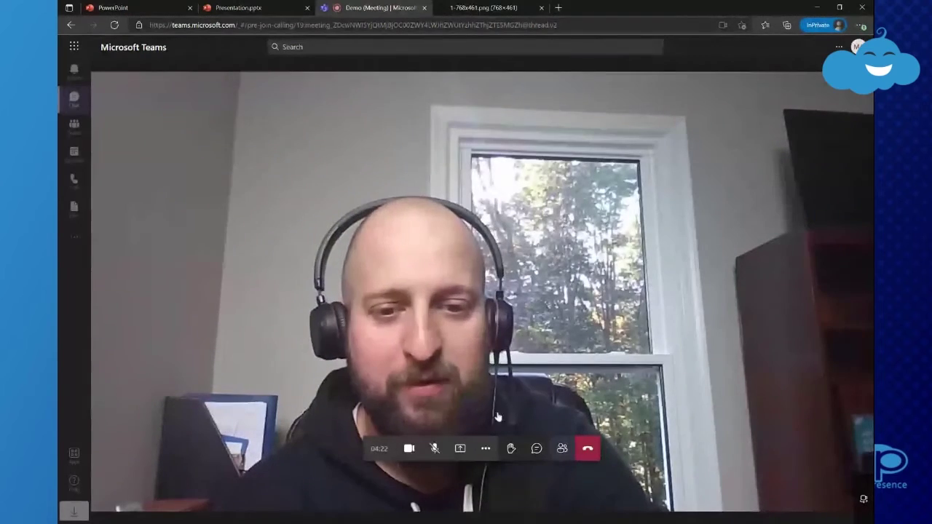
left_click(485, 449)
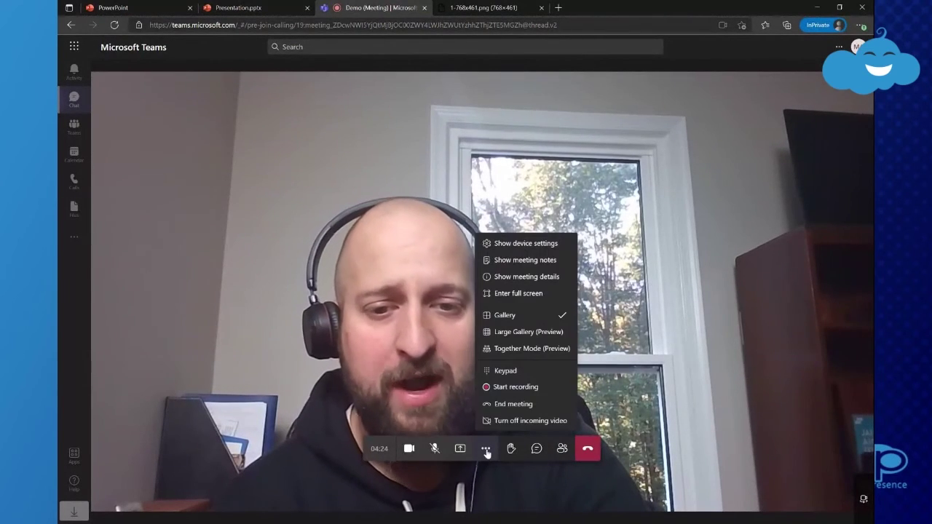
left_click(460, 448)
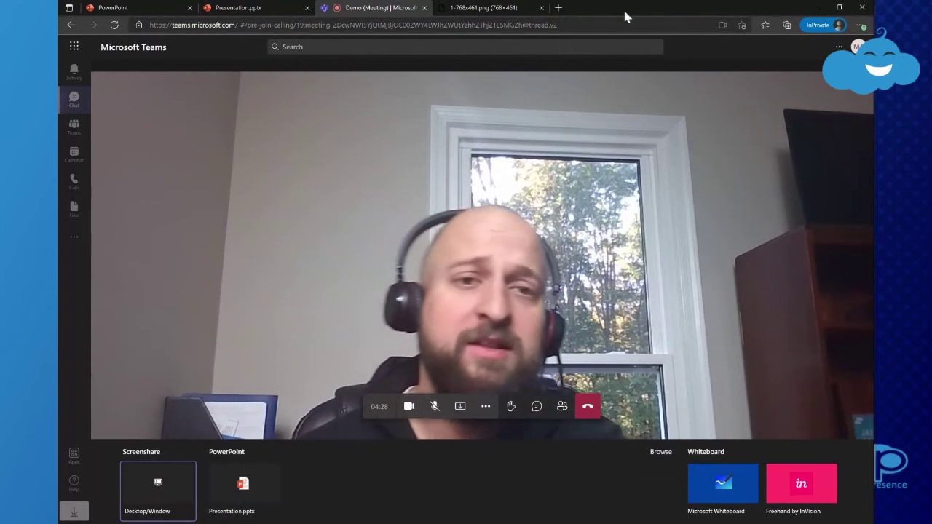
Switch to the browser page showing the image 1-768x461.png
left_click(498, 10)
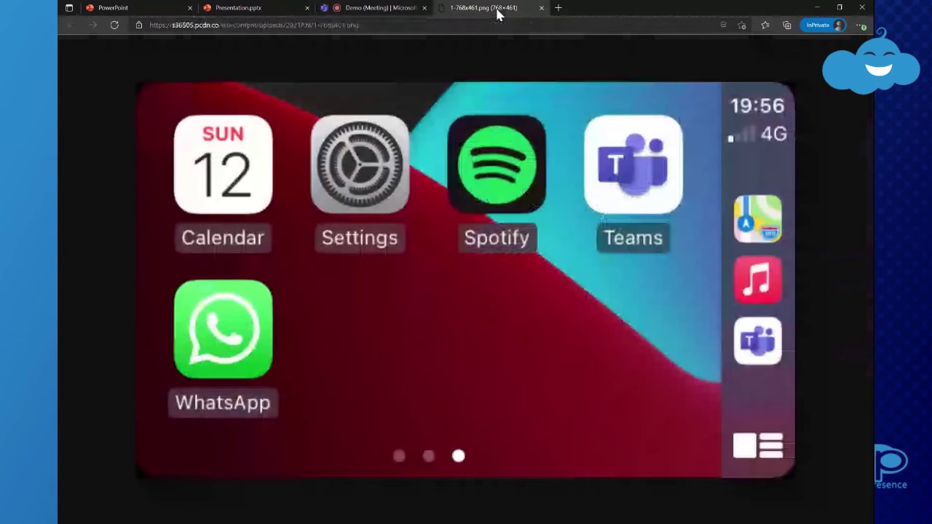